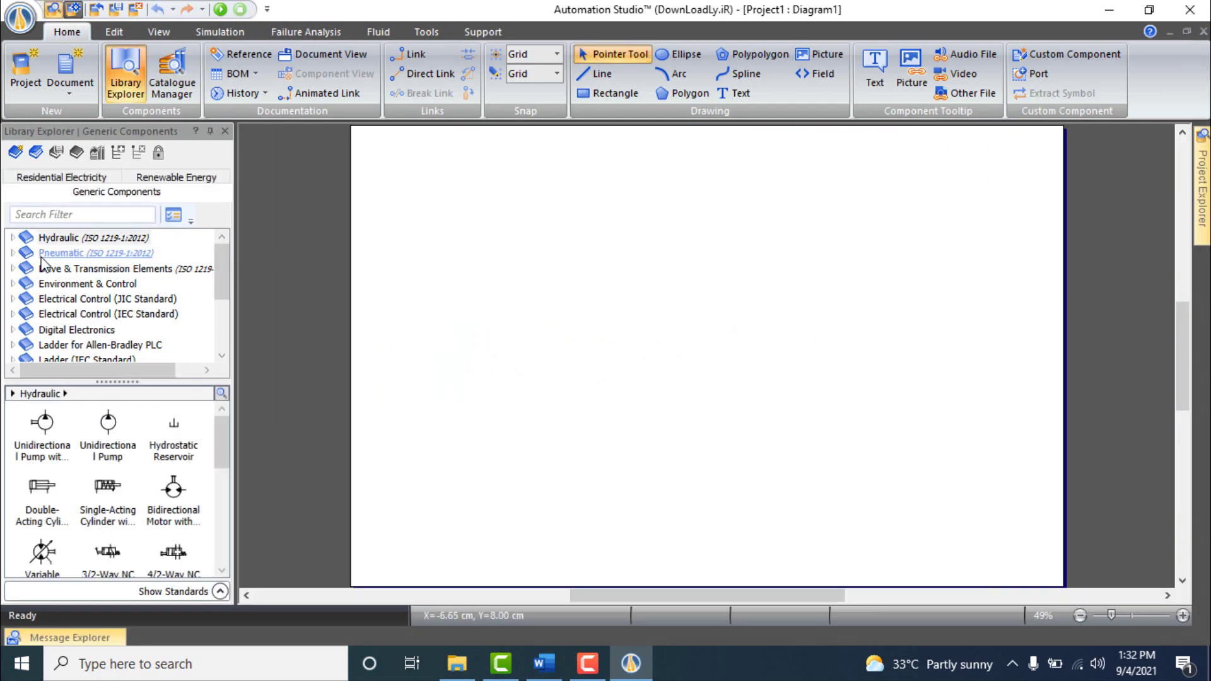
- Place an exhaust, an electrically controlled valve above it, and a 2-connections accumulator above that
{"action": "left_click", "coordinate": [13, 253]}
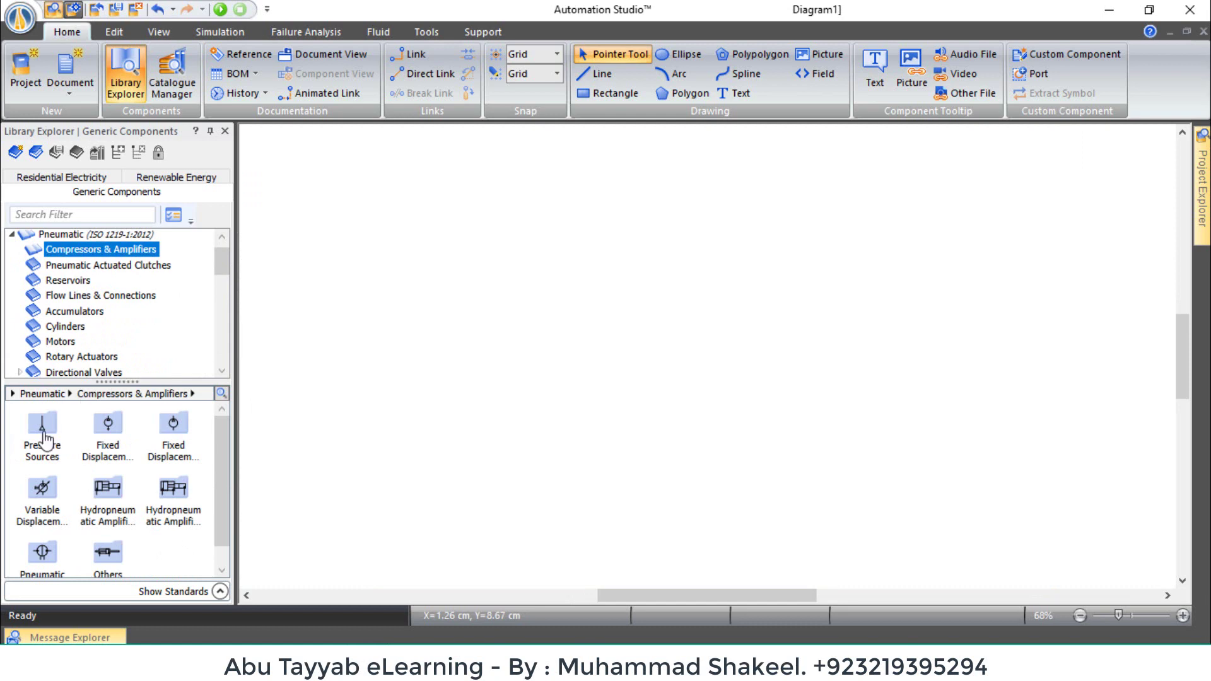
{"action": "left_click_drag", "start_coordinate": [41, 426], "coordinate": [518, 465]}
{"action": "left_click", "coordinate": [84, 370]}
{"action": "left_click", "coordinate": [221, 524]}
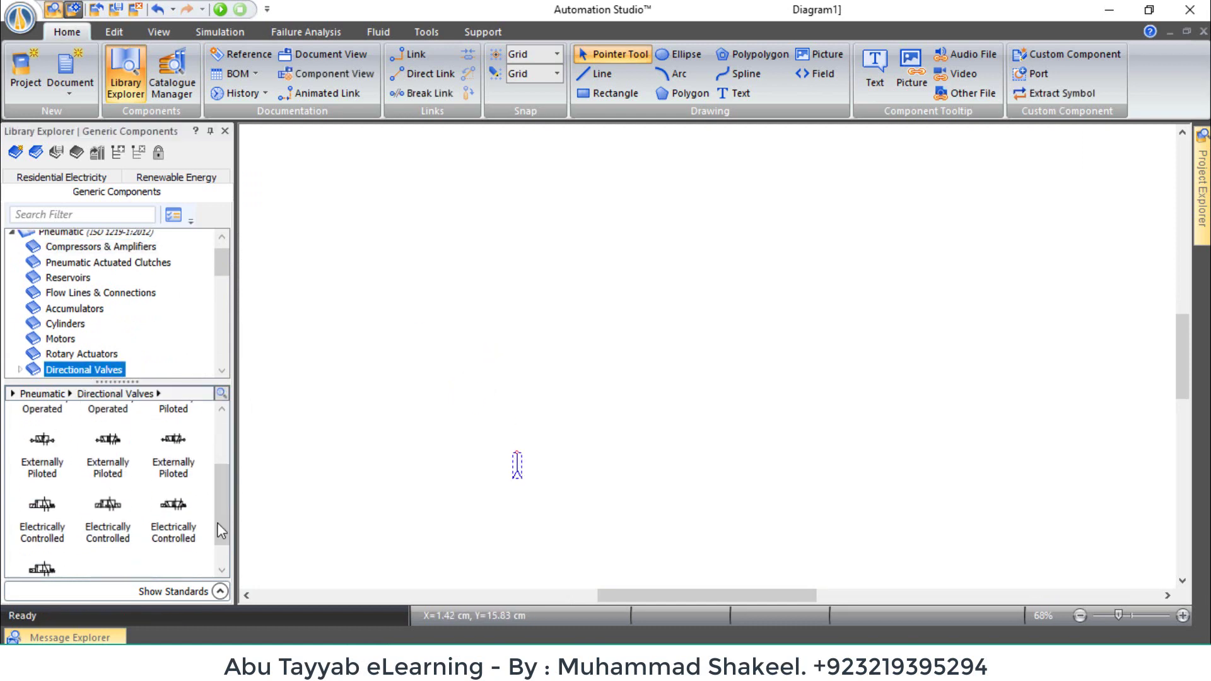
{"action": "left_click_drag", "start_coordinate": [35, 517], "coordinate": [504, 410]}
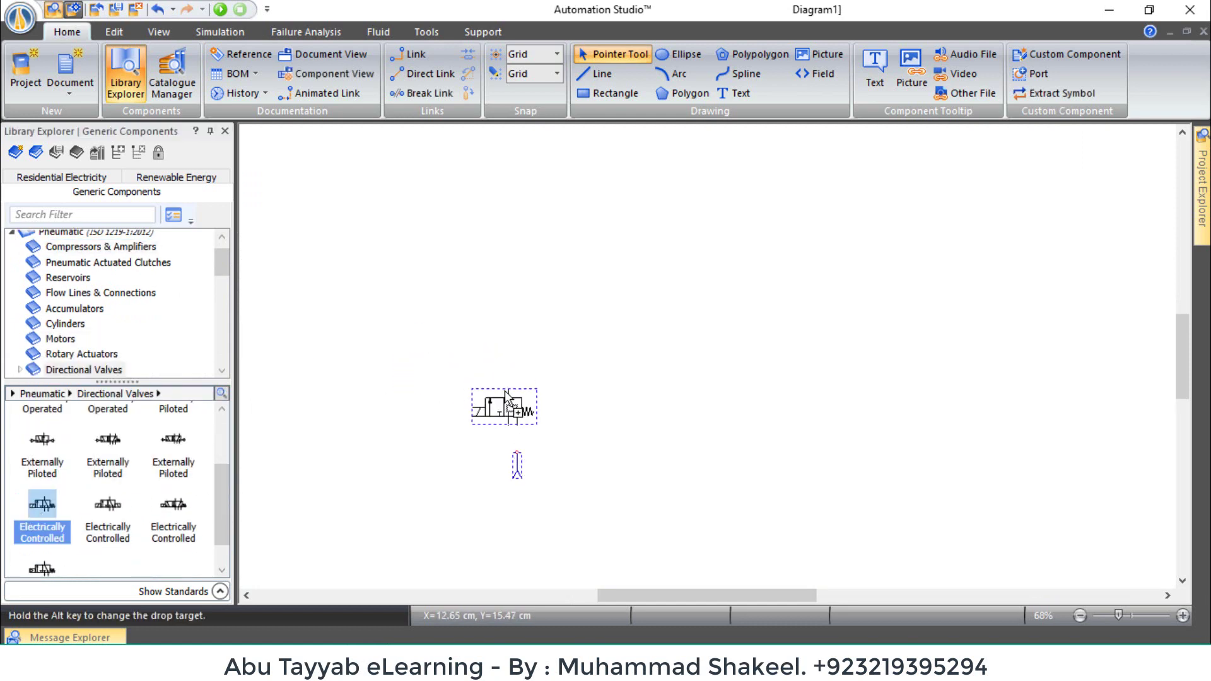
{"action": "left_click", "coordinate": [74, 308]}
{"action": "left_click", "coordinate": [103, 462]}
{"action": "left_click_drag", "start_coordinate": [103, 462], "coordinate": [476, 321]}
- Add pressure switch PS, a manual valve with an exhaust, and connect everything to the reservoir with flow lines
{"action": "scroll", "coordinate": [114, 303], "scroll_direction": "down", "scroll_amount": 5}
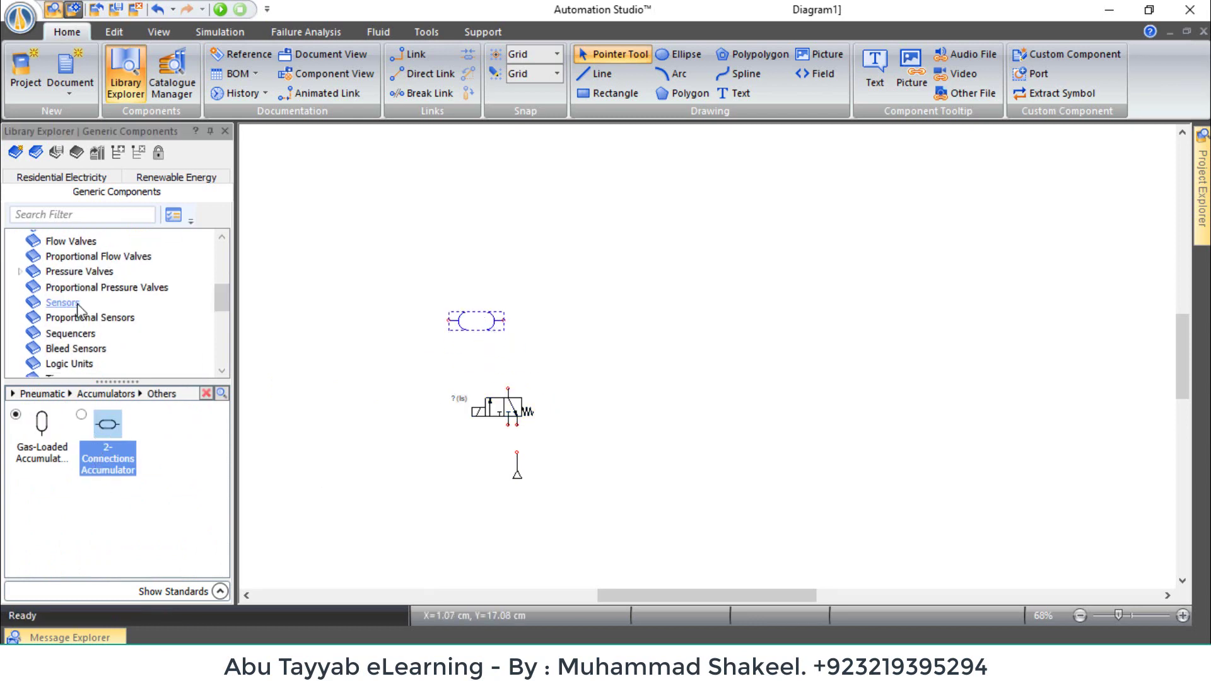
{"action": "left_click", "coordinate": [63, 303]}
{"action": "left_click_drag", "start_coordinate": [43, 424], "coordinate": [571, 319]}
{"action": "type", "text": "PS"}
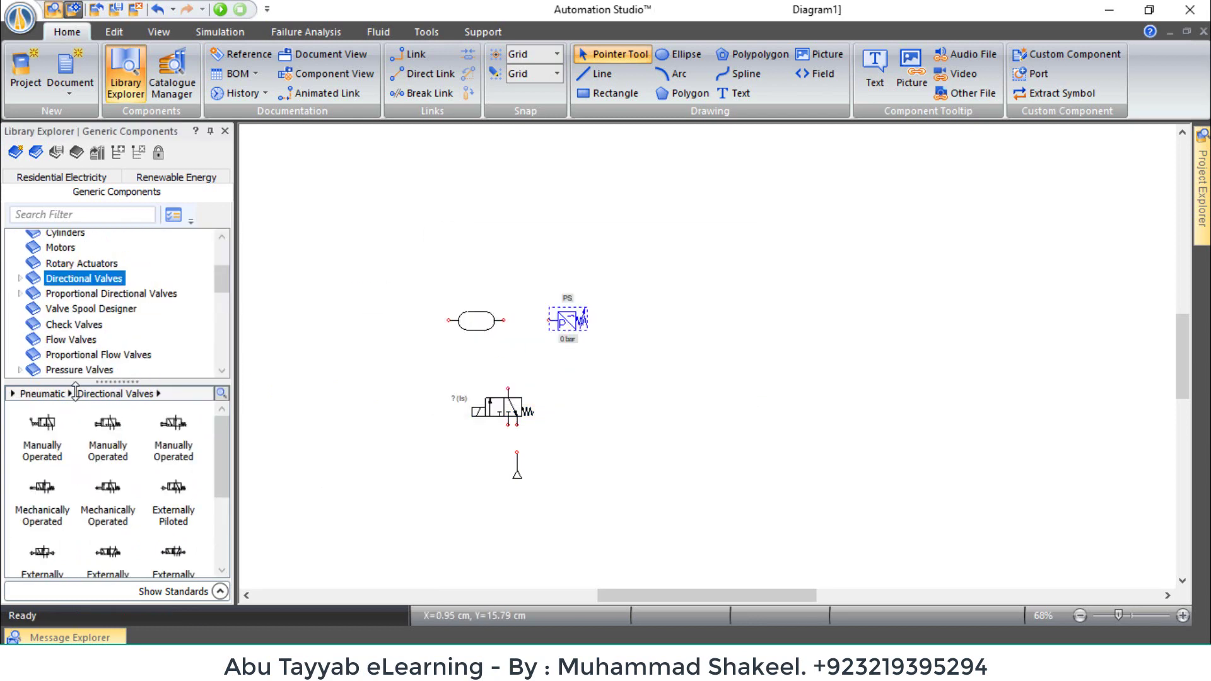
{"action": "left_click_drag", "start_coordinate": [43, 423], "coordinate": [346, 360]}
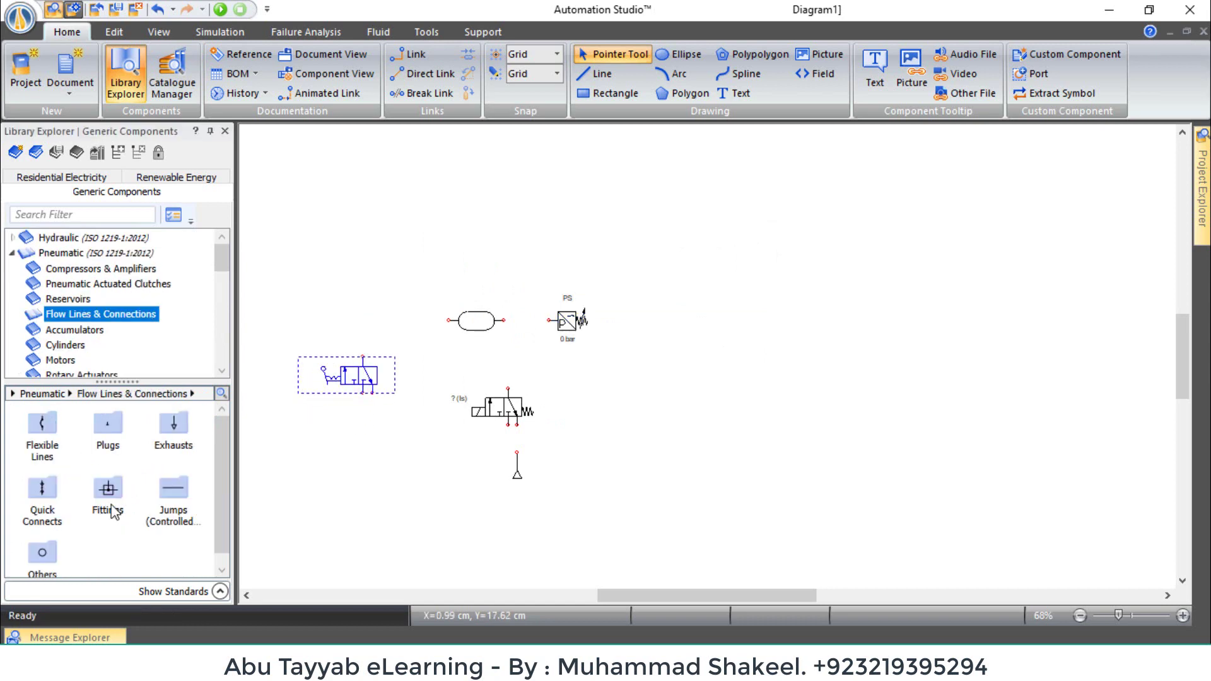
{"action": "mouse_move", "coordinate": [174, 426]}
{"action": "left_mouse_down"}
{"action": "mouse_move", "coordinate": [364, 427]}
{"action": "mouse_move", "coordinate": [363, 392]}
{"action": "mouse_move", "coordinate": [448, 321]}
{"action": "left_mouse_up"}
{"action": "left_click_drag", "start_coordinate": [503, 320], "coordinate": [509, 388]}
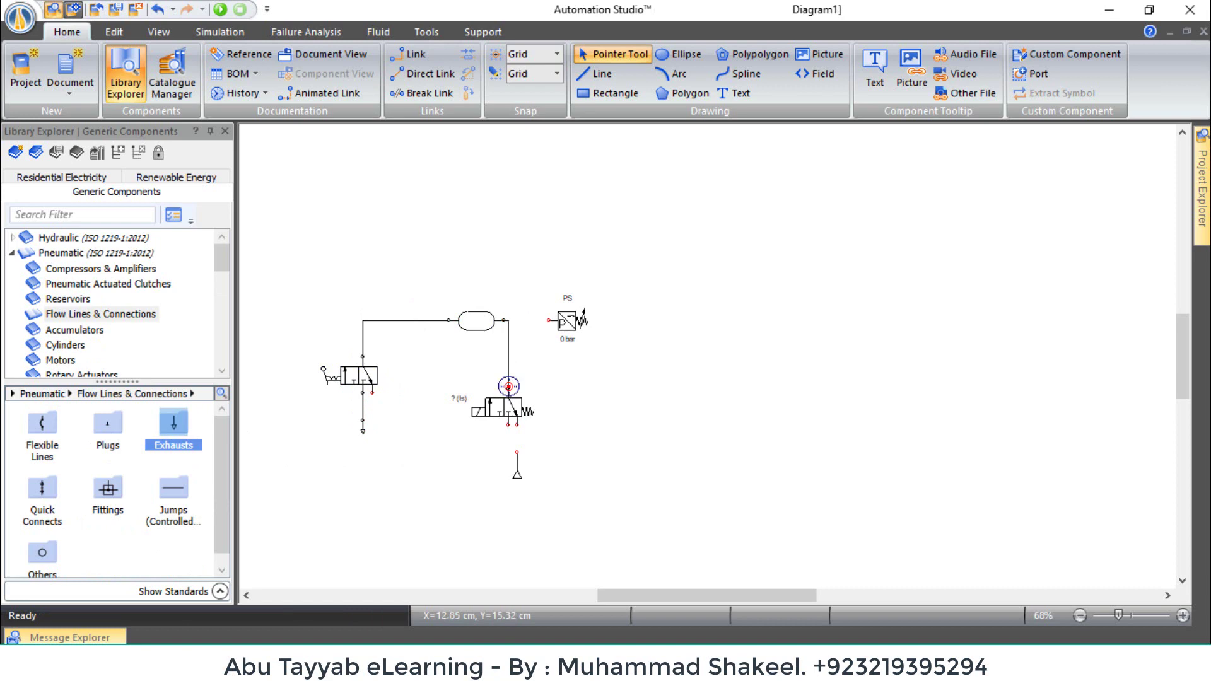
{"action": "left_click_drag", "start_coordinate": [548, 320], "coordinate": [504, 321]}
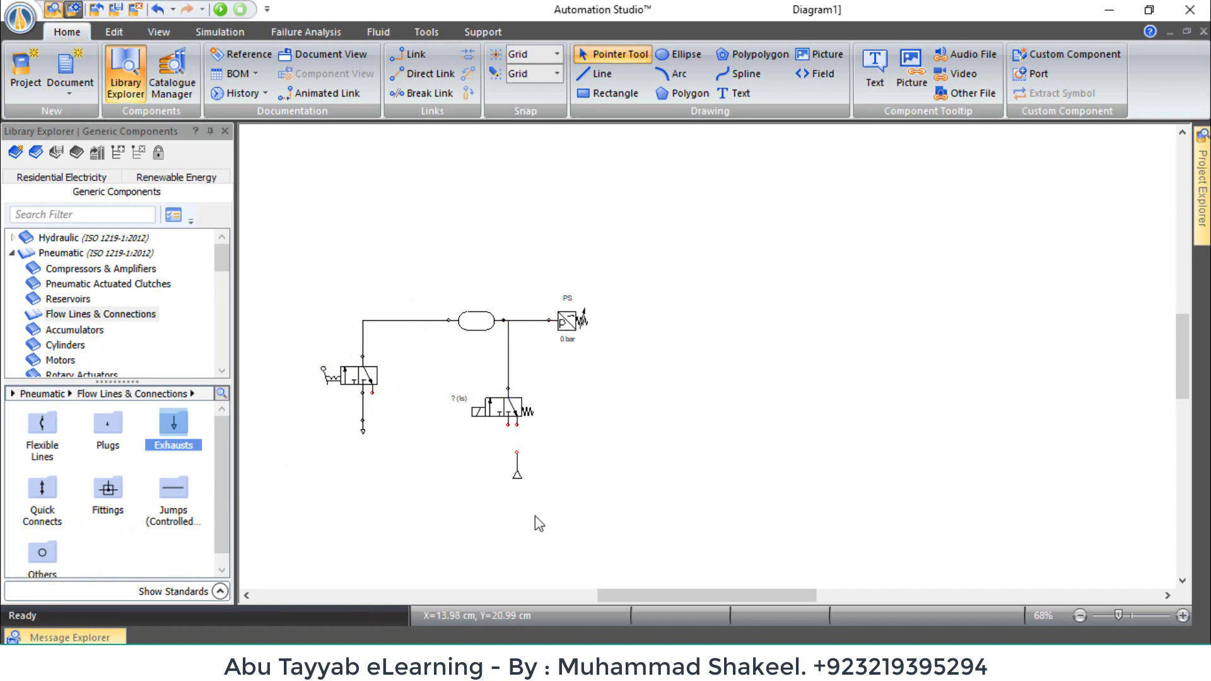
- Set pressure switch PS's switching pressure to 8 bar and select the dead band value
{"action": "double_click", "coordinate": [567, 322]}
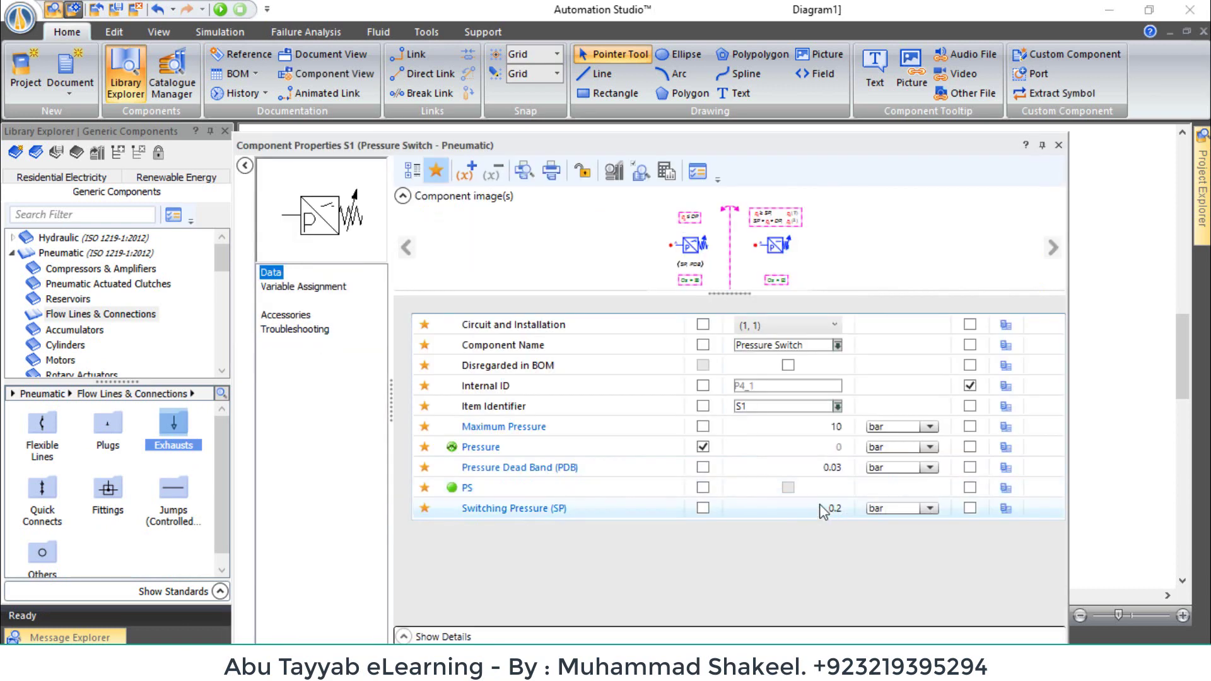
{"action": "left_click", "coordinate": [839, 511]}
{"action": "type", "text": "8"}
{"action": "left_click", "coordinate": [814, 468]}
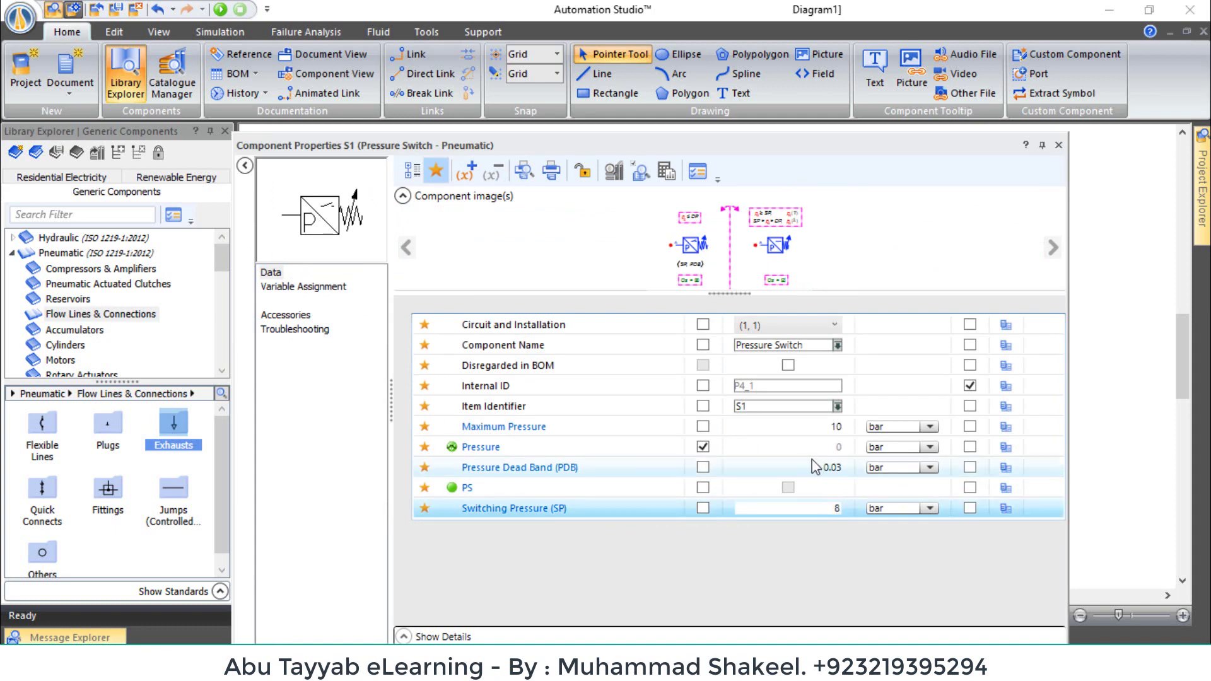
{"action": "left_click_drag", "start_coordinate": [803, 467], "coordinate": [861, 468]}
- Enter a 5 bar dead band, then place IEC power supply L1 and neutral N
{"action": "type", "text": "5"}
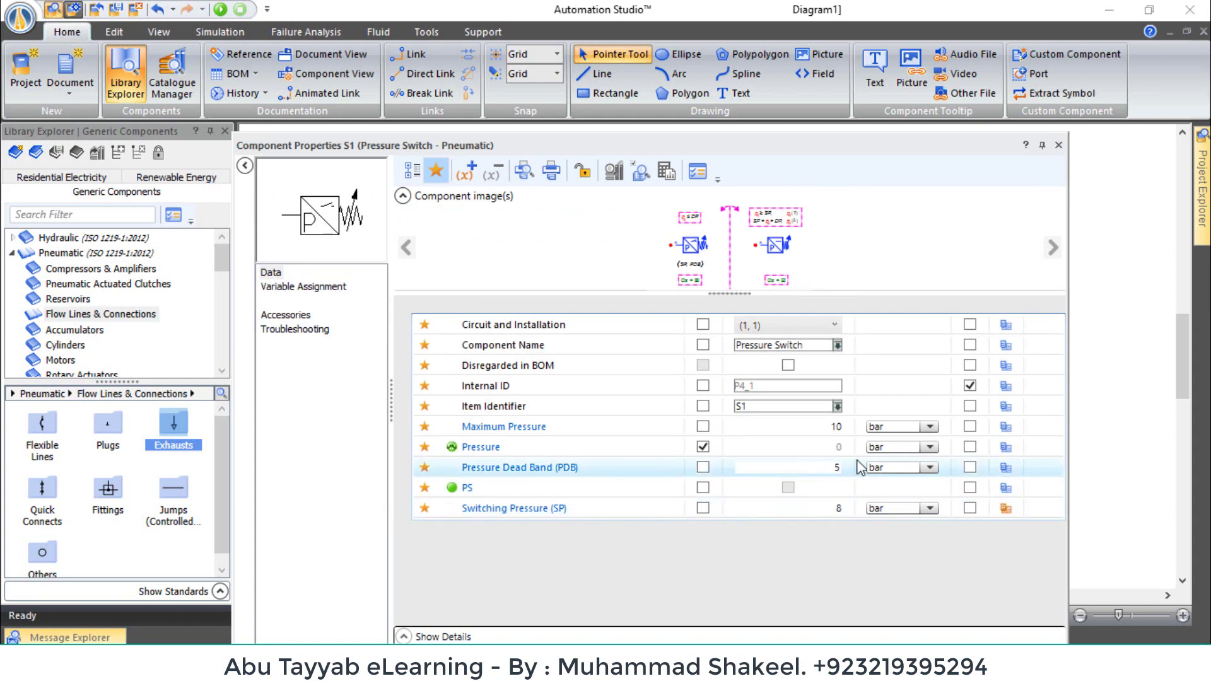
{"action": "left_click", "coordinate": [1058, 145]}
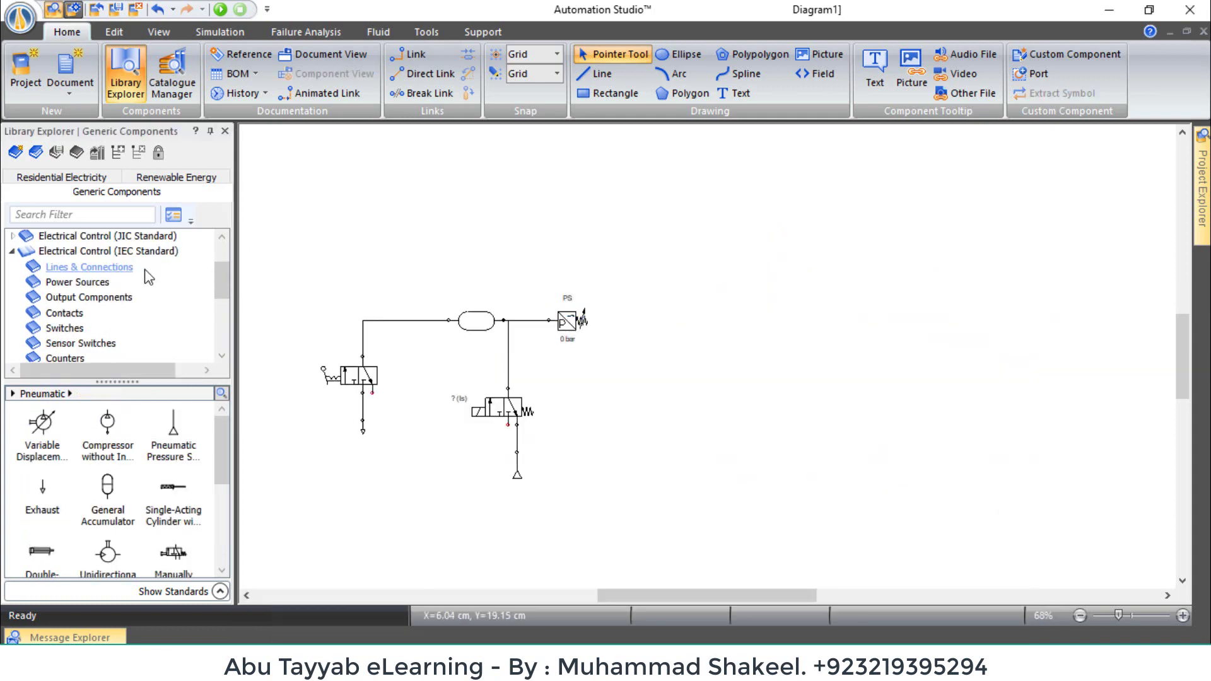
{"action": "left_click", "coordinate": [77, 282]}
{"action": "left_click_drag", "start_coordinate": [42, 431], "coordinate": [722, 227]}
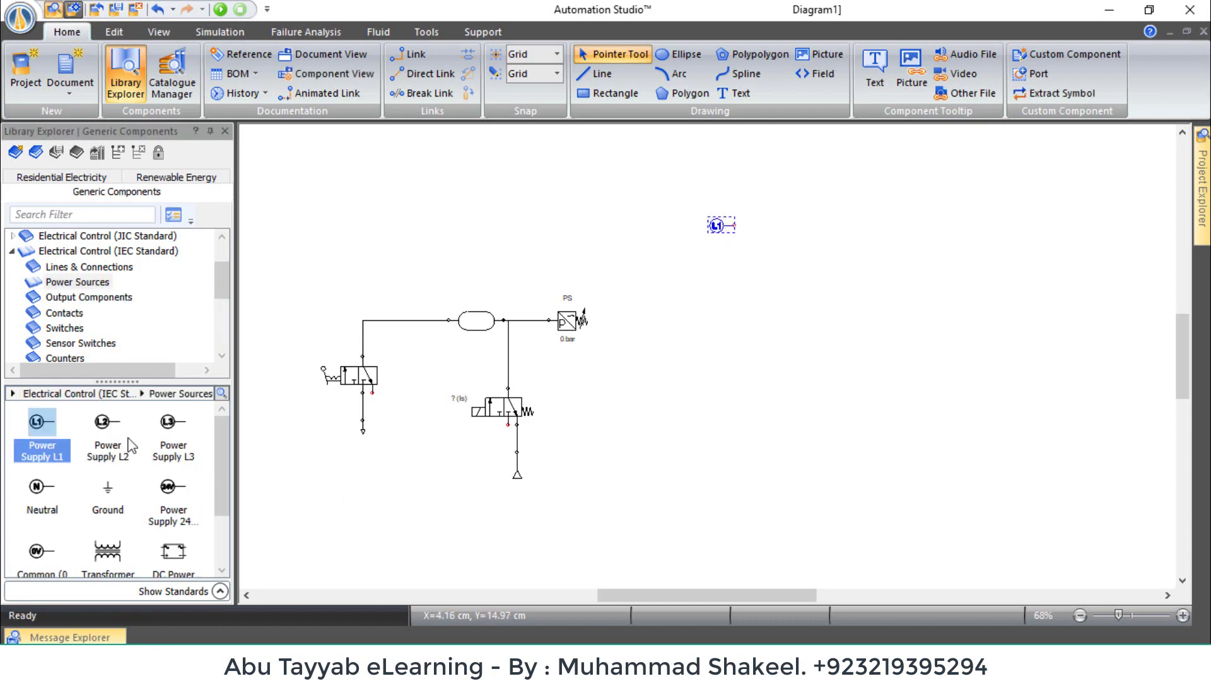
{"action": "left_click_drag", "start_coordinate": [42, 486], "coordinate": [732, 485]}
- Place a DC/AC solenoid aliased SC and a normally open pressure switch below L1
{"action": "scroll", "coordinate": [66, 258], "scroll_direction": "down", "scroll_amount": 1}
{"action": "left_click", "coordinate": [67, 257]}
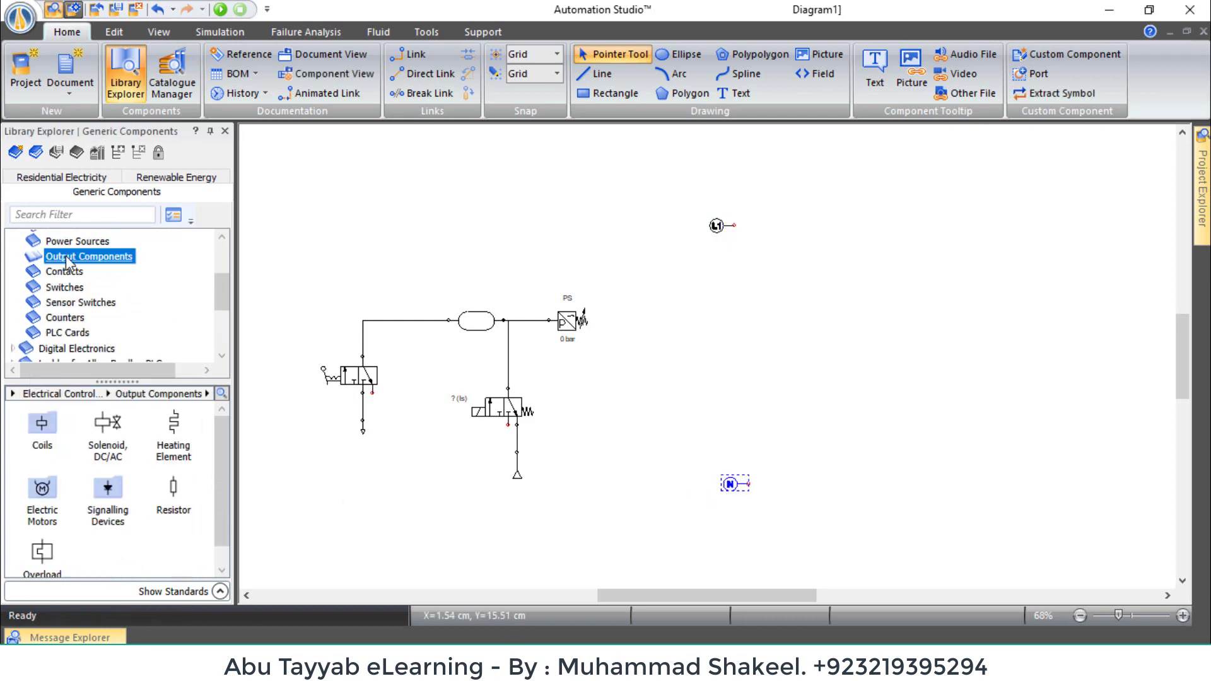
{"action": "left_click_drag", "start_coordinate": [107, 422], "coordinate": [760, 410]}
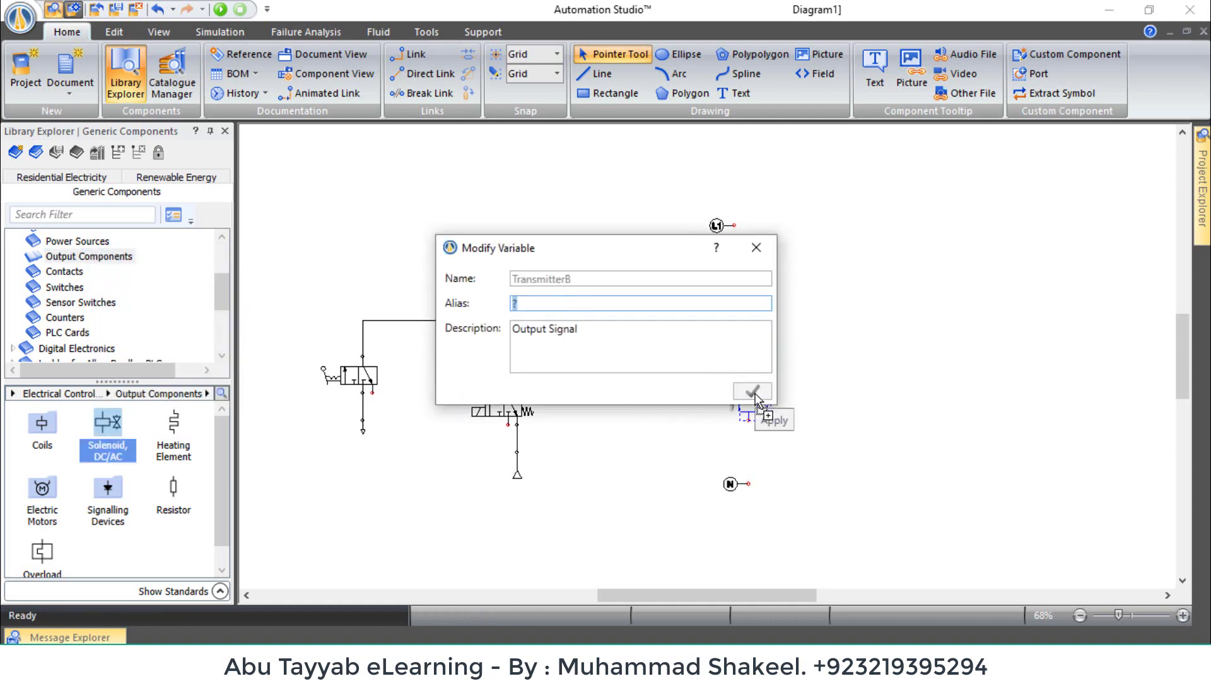
{"action": "type", "text": "SC"}
{"action": "key", "text": "Return"}
{"action": "left_click", "coordinate": [80, 302]}
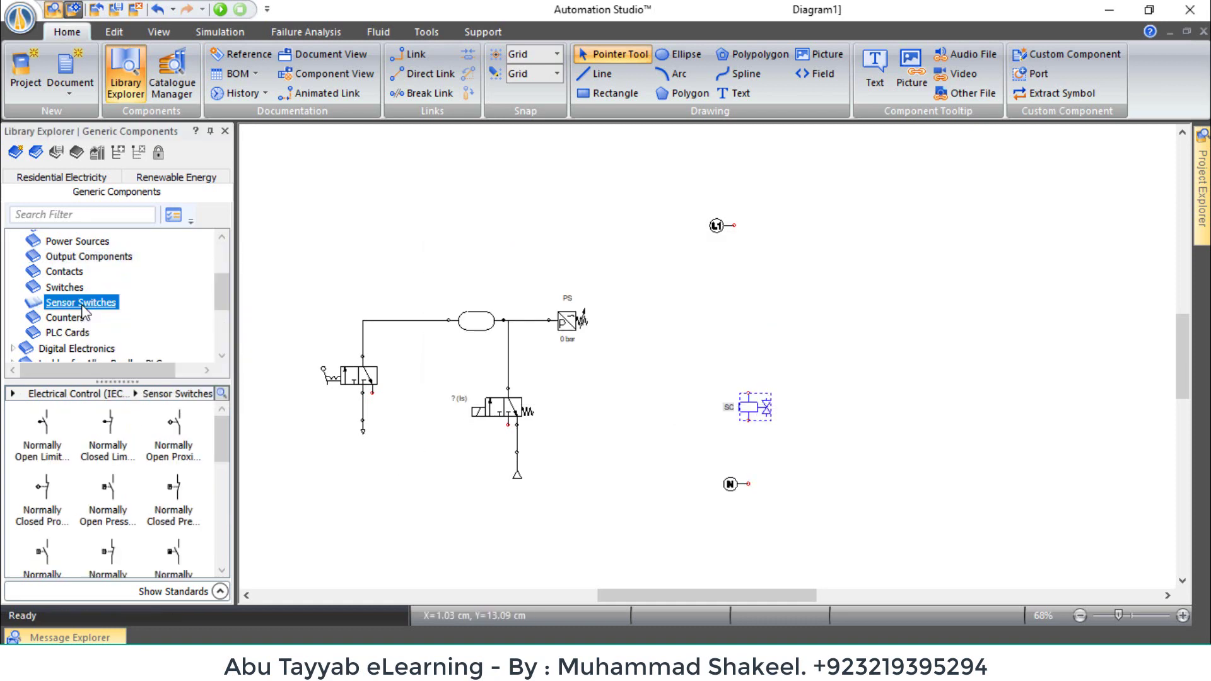
{"action": "left_click_drag", "start_coordinate": [220, 449], "coordinate": [221, 460]}
{"action": "left_click_drag", "start_coordinate": [108, 467], "coordinate": [748, 320]}
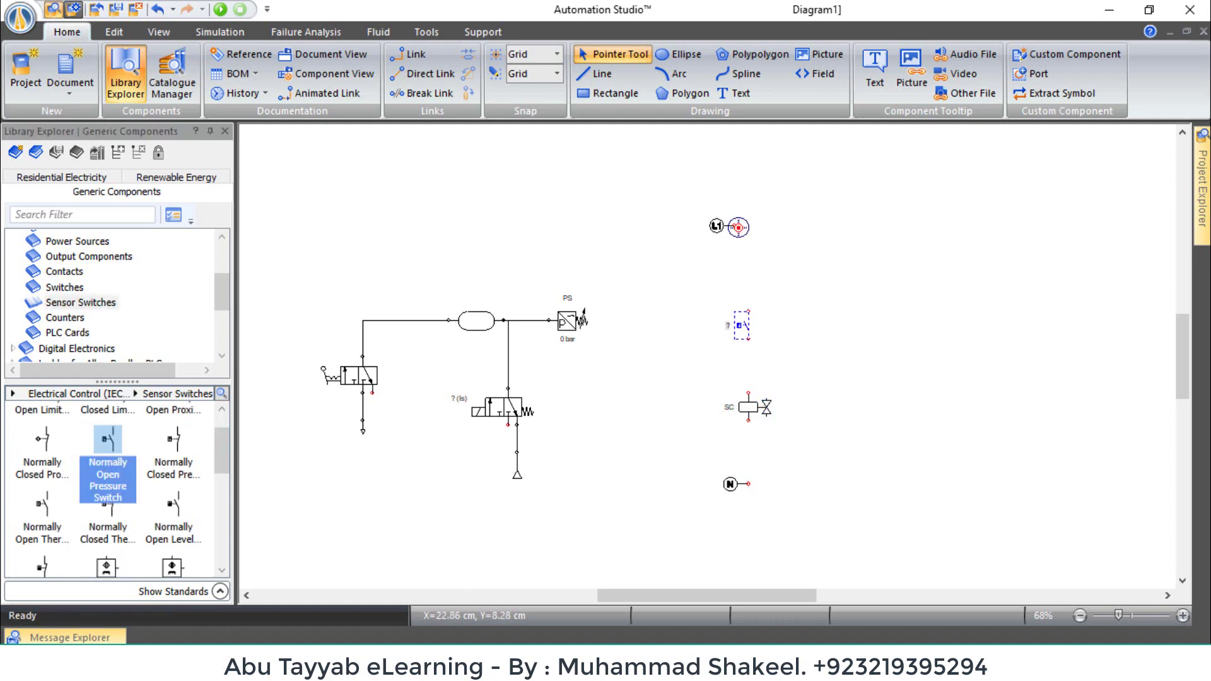
- Wire L1 through the pressure switch to coil SC, tidy the rung and zoom to fit
{"action": "mouse_move", "coordinate": [734, 225]}
{"action": "left_mouse_down"}
{"action": "mouse_move", "coordinate": [736, 309]}
{"action": "mouse_move", "coordinate": [749, 309]}
{"action": "left_mouse_up"}
{"action": "left_click_drag", "start_coordinate": [716, 225], "coordinate": [730, 225]}
{"action": "mouse_move", "coordinate": [749, 339]}
{"action": "left_mouse_down"}
{"action": "mouse_move", "coordinate": [748, 484]}
{"action": "mouse_move", "coordinate": [728, 472]}
{"action": "left_mouse_up"}
{"action": "left_click_drag", "start_coordinate": [730, 225], "coordinate": [726, 279]}
{"action": "left_click_drag", "start_coordinate": [673, 220], "coordinate": [877, 484]}
{"action": "key", "text": "F6"}
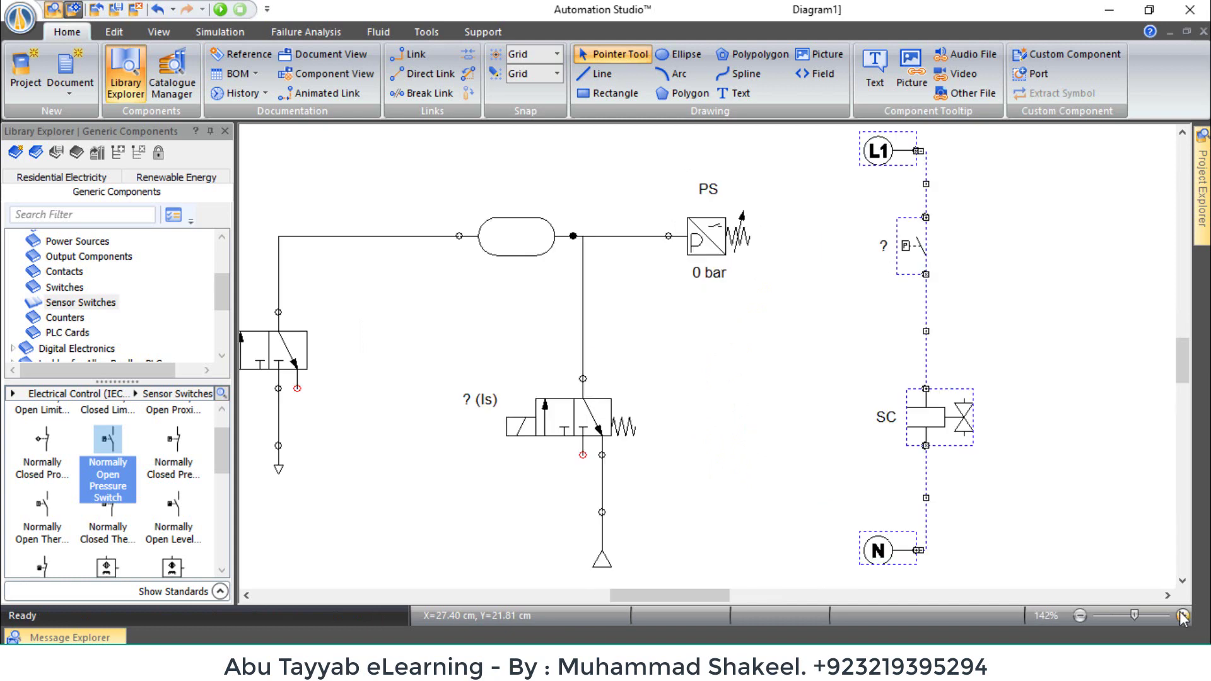
- Associate solenoid coil SC with the valve's SC signal
{"action": "double_click", "coordinate": [990, 415]}
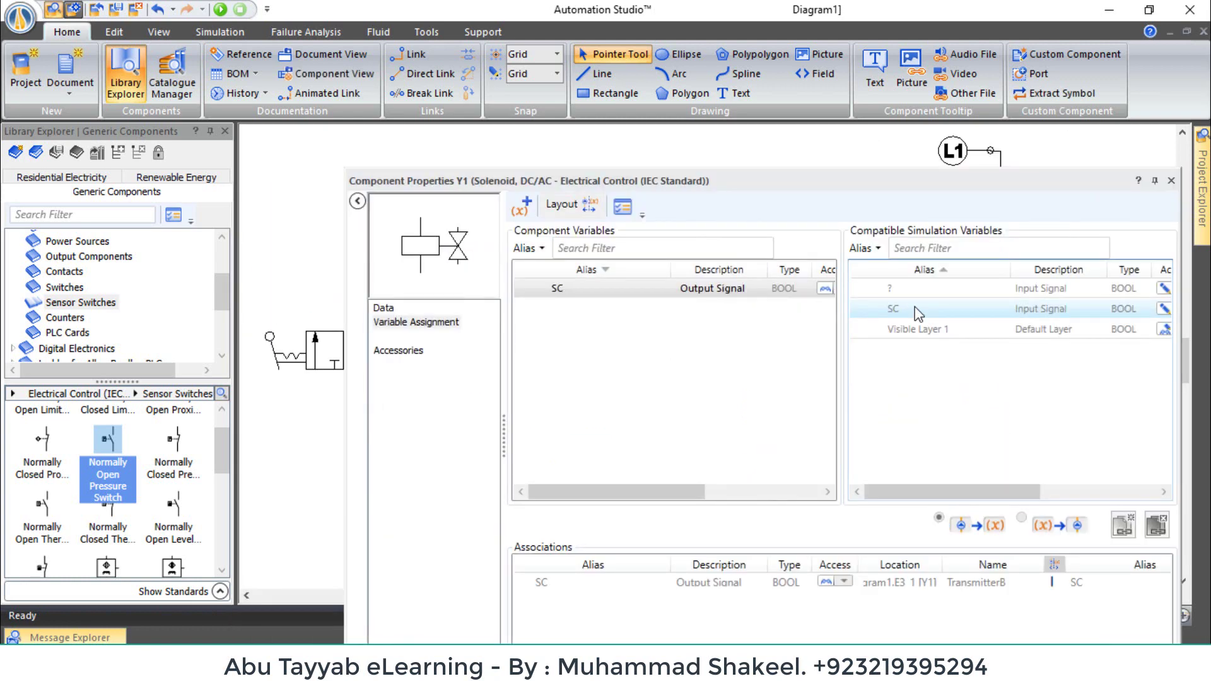
{"action": "left_click", "coordinate": [915, 307]}
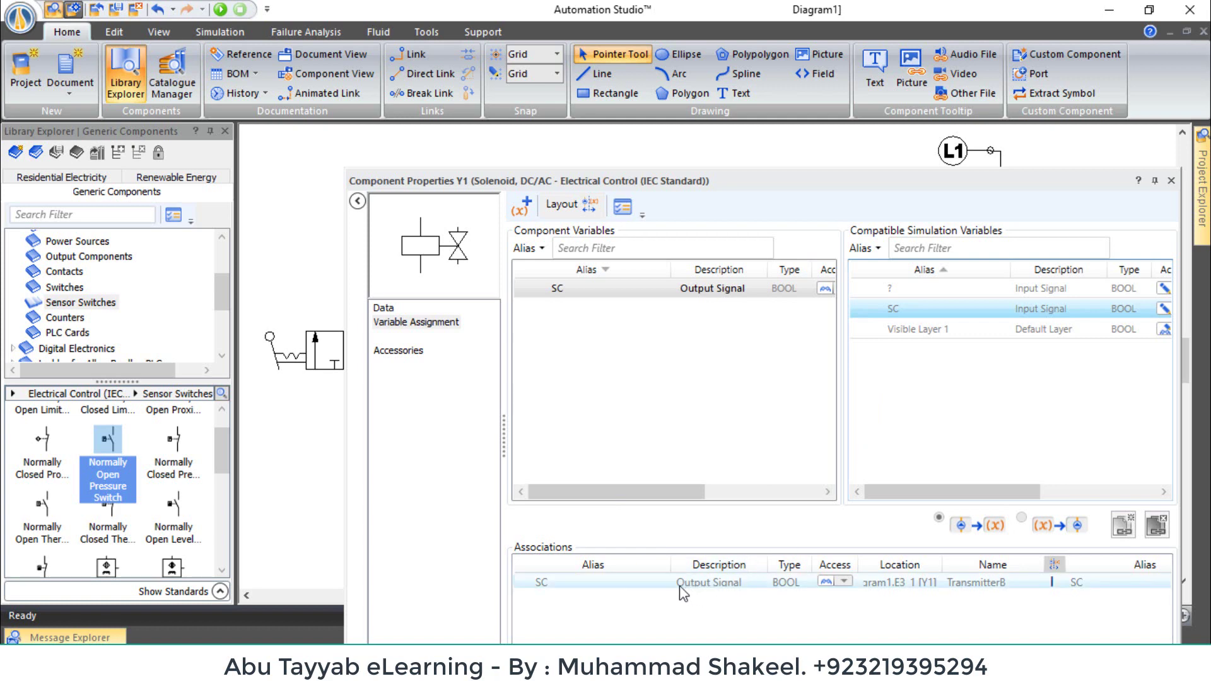
{"action": "left_click", "coordinate": [1172, 181]}
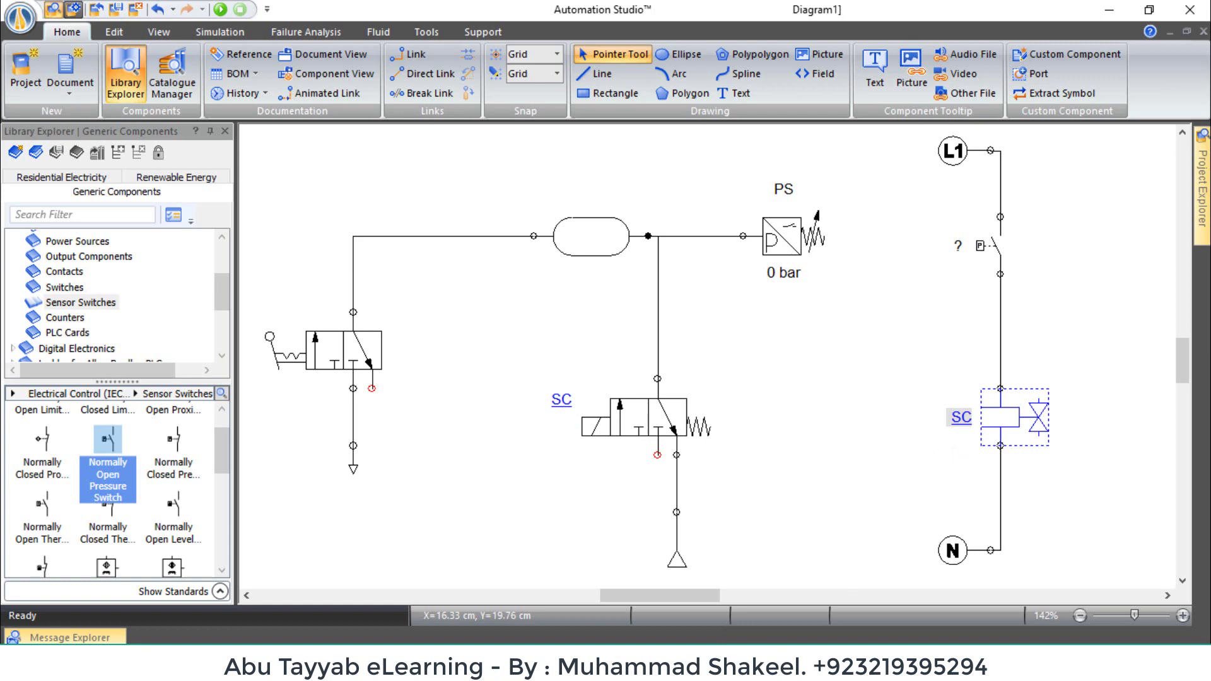
- Associate the electrical pressure switch contact with pneumatic switch signal PS
{"action": "double_click", "coordinate": [983, 246]}
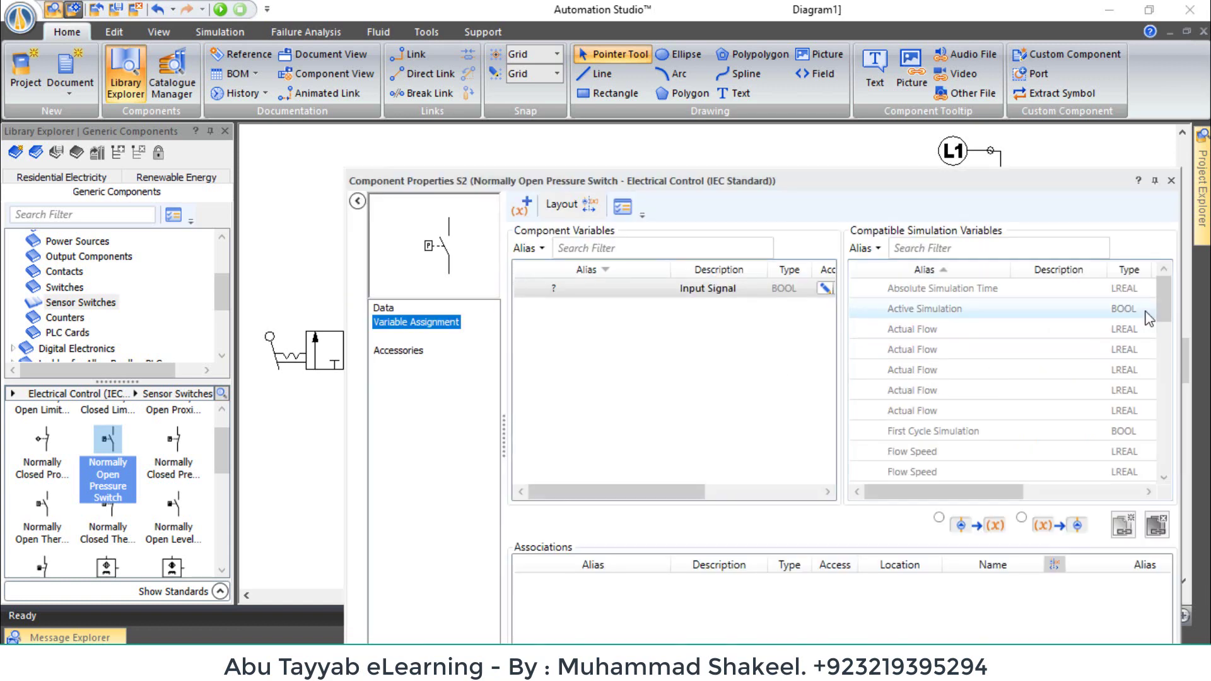
{"action": "left_click_drag", "start_coordinate": [1166, 297], "coordinate": [1151, 423]}
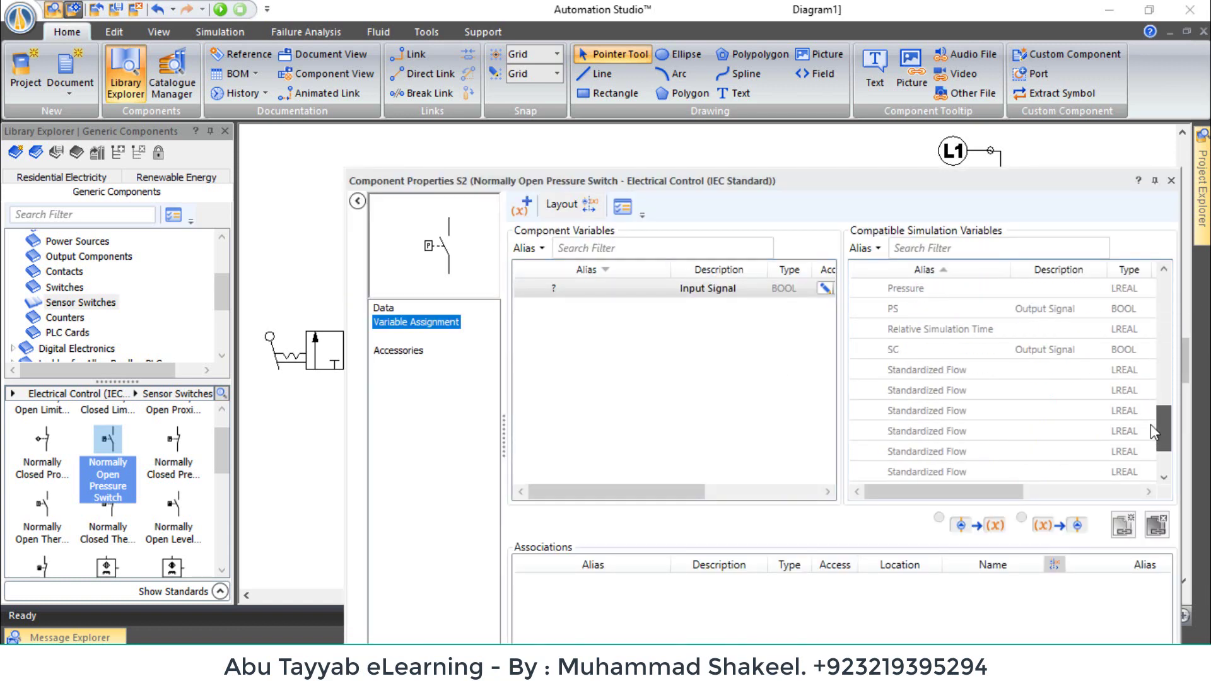
{"action": "left_click", "coordinate": [1028, 312]}
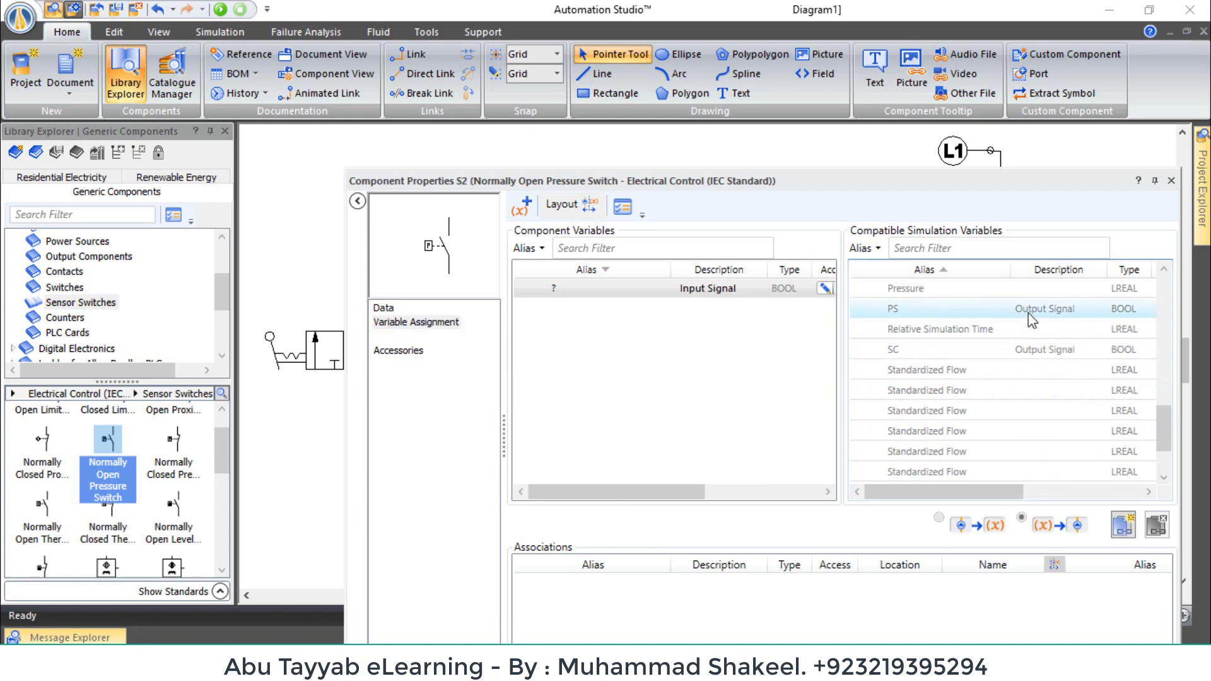
{"action": "left_click", "coordinate": [928, 312]}
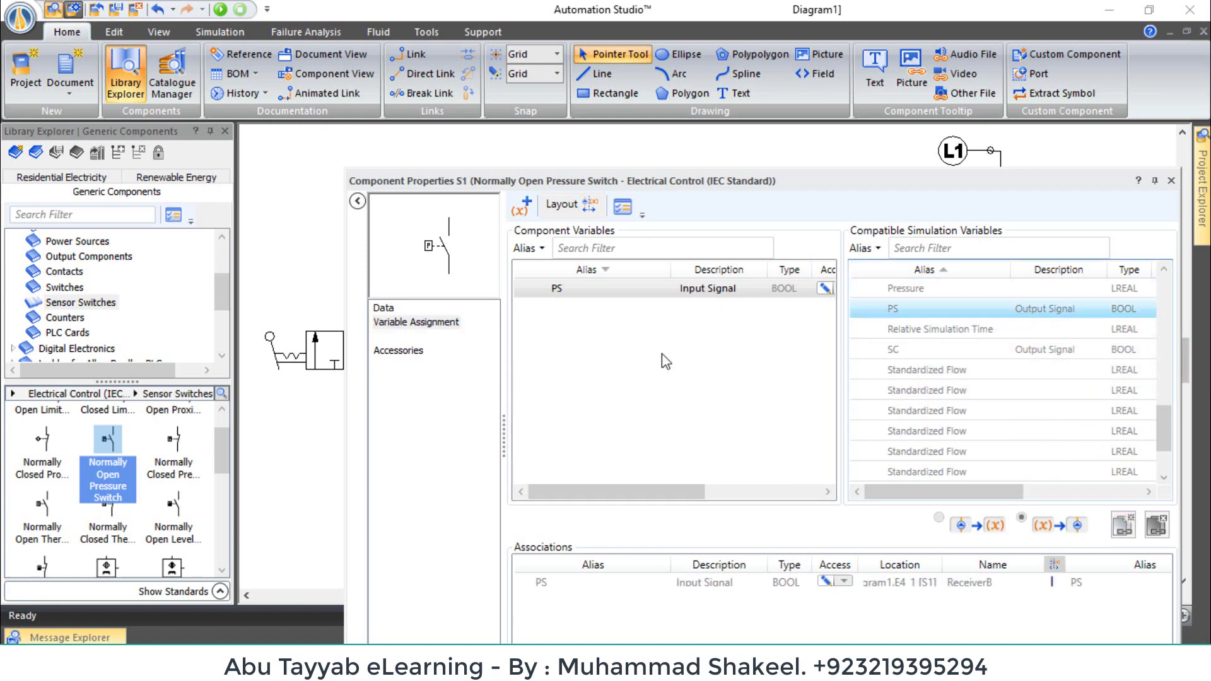
{"action": "left_click", "coordinate": [1172, 181]}
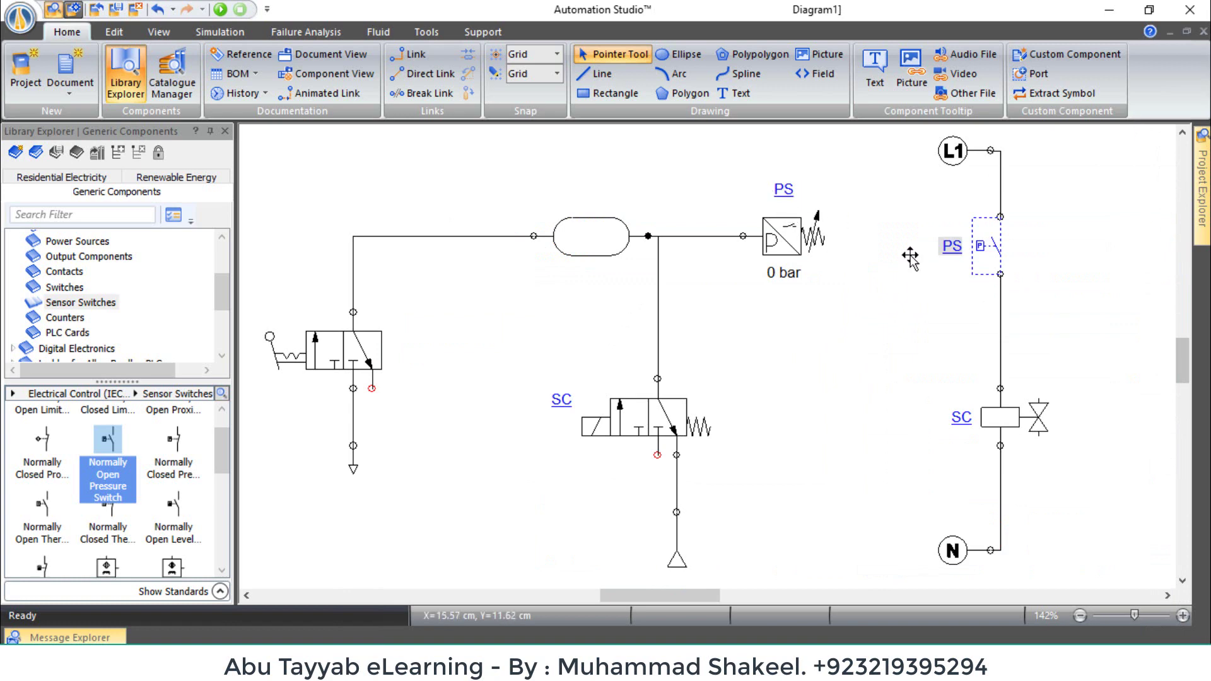
- Run the simulation, shifting the manual valve open and back to build and release reservoir pressure
{"action": "left_click", "coordinate": [220, 10]}
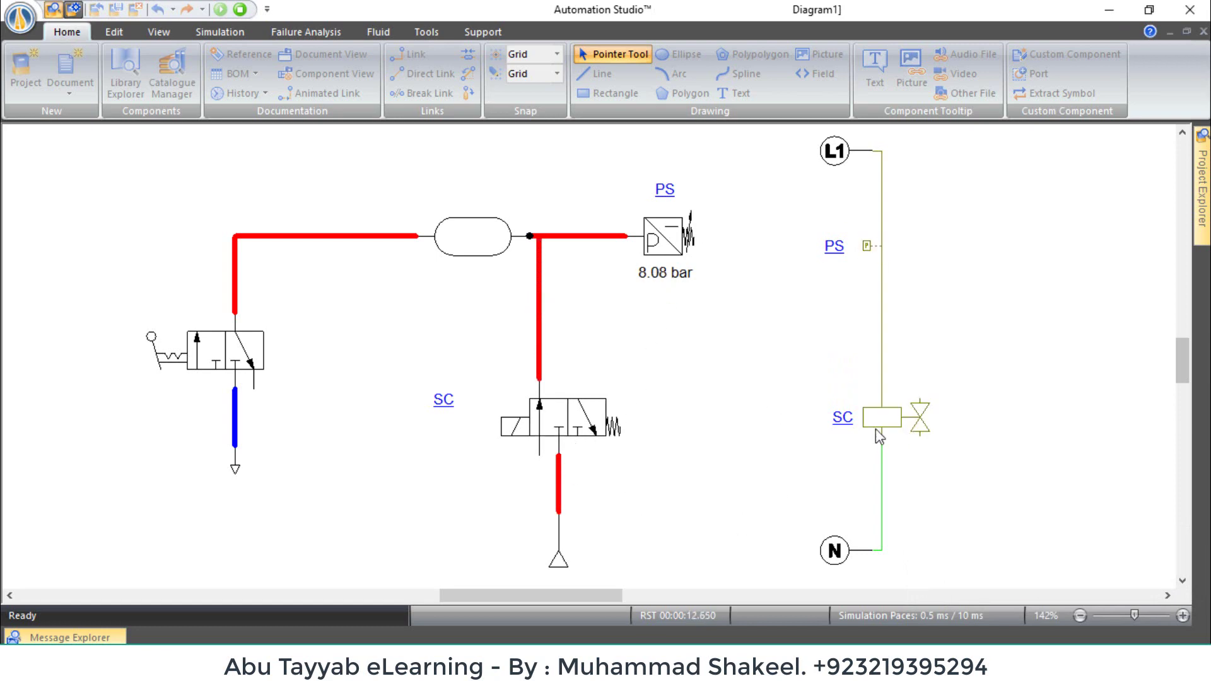
{"action": "left_click", "coordinate": [215, 359]}
{"action": "left_click_drag", "start_coordinate": [238, 372], "coordinate": [169, 512]}
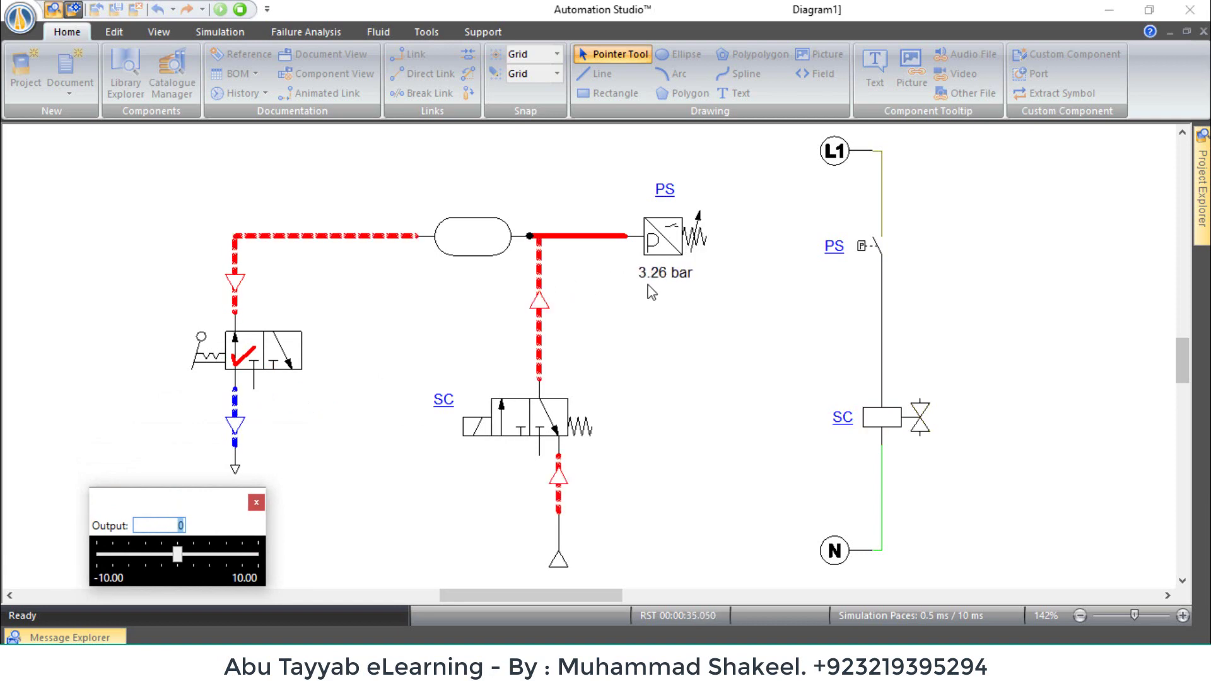
{"action": "left_click", "coordinate": [280, 363]}
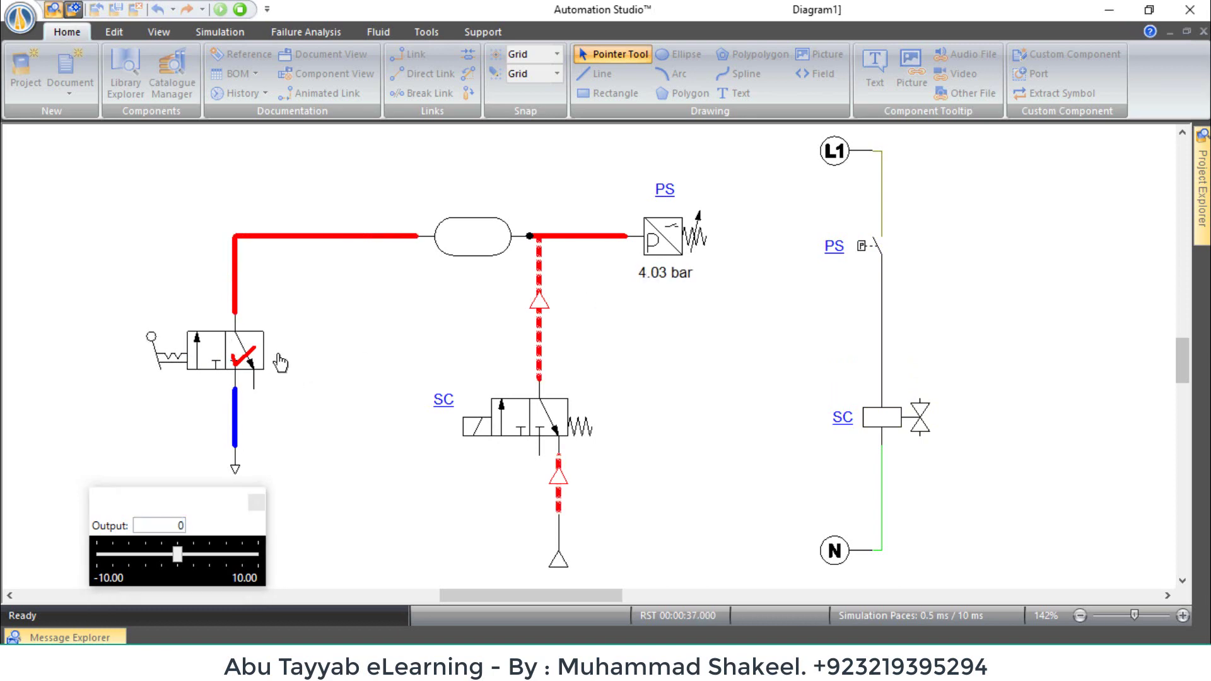